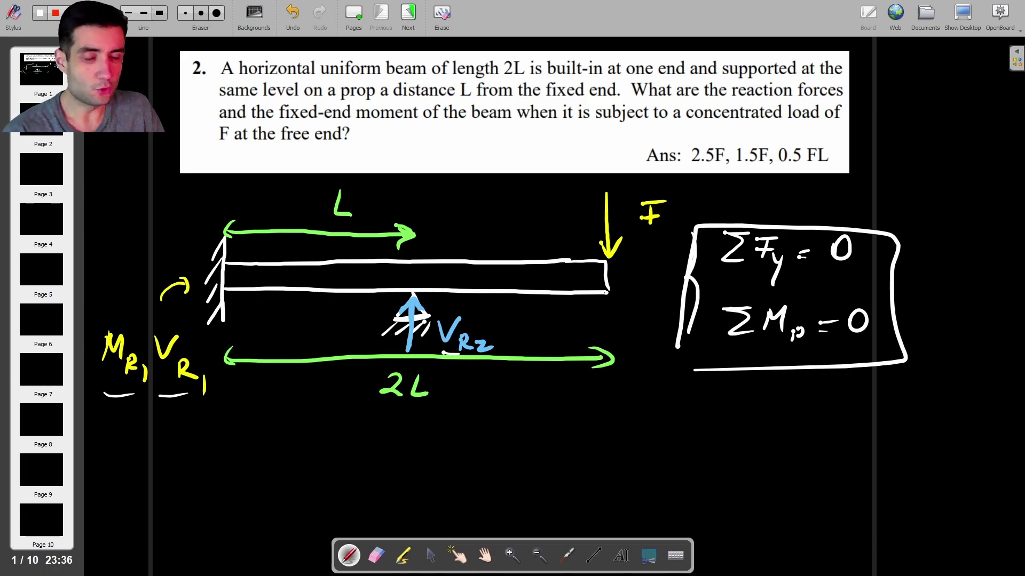
# - Draw a left-pointing arrow at the boxed ΣFy = 0 and ΣM = 0 equations, then refresh Page 1
pyautogui.moveTo(954, 300)
pyautogui.mouseDown()
pyautogui.moveTo(904, 301)
pyautogui.moveTo(930, 313)
pyautogui.mouseUp()
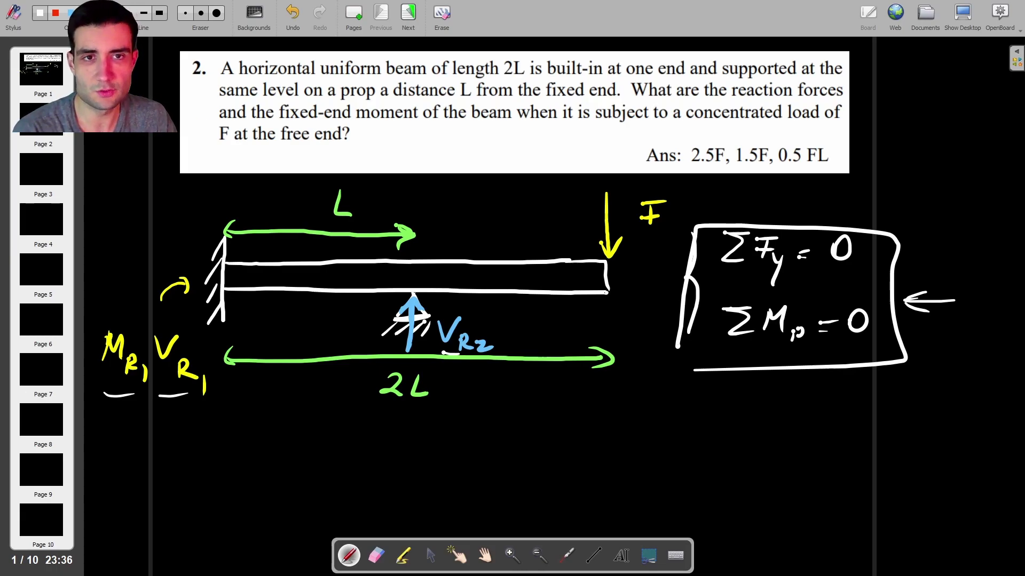
pyautogui.click(41, 69)
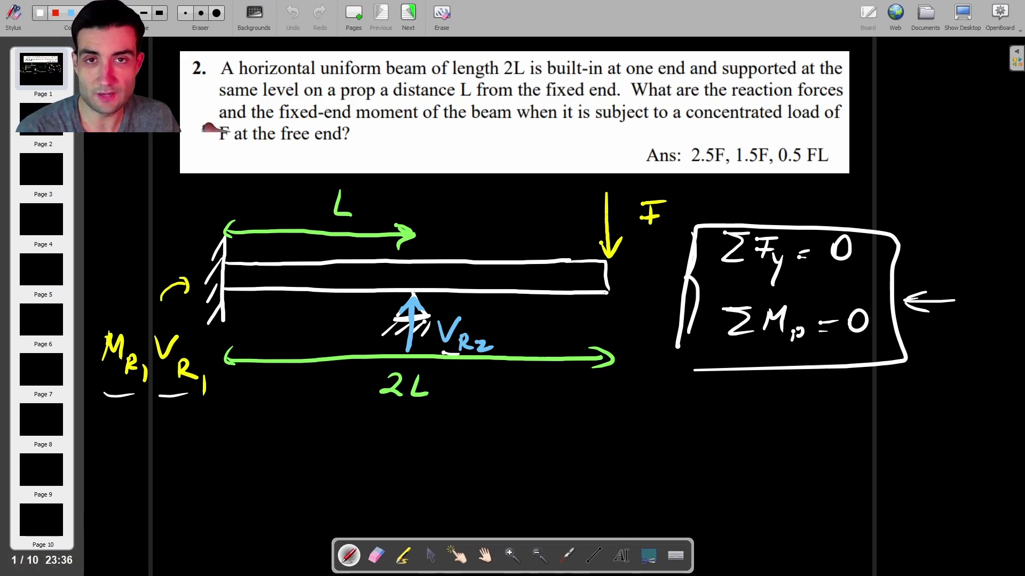
# - Write the 'B.C.:' label below the diagram, with 'M(x)' beneath it
pyautogui.moveTo(182, 444); pyautogui.dragTo(182, 469)
pyautogui.moveTo(183, 443)
pyautogui.mouseDown()
pyautogui.moveTo(182, 466)
pyautogui.moveTo(189, 449)
pyautogui.moveTo(236, 470)
pyautogui.mouseUp()
pyautogui.click(206, 468)
pyautogui.click(249, 467)
pyautogui.click(272, 463)
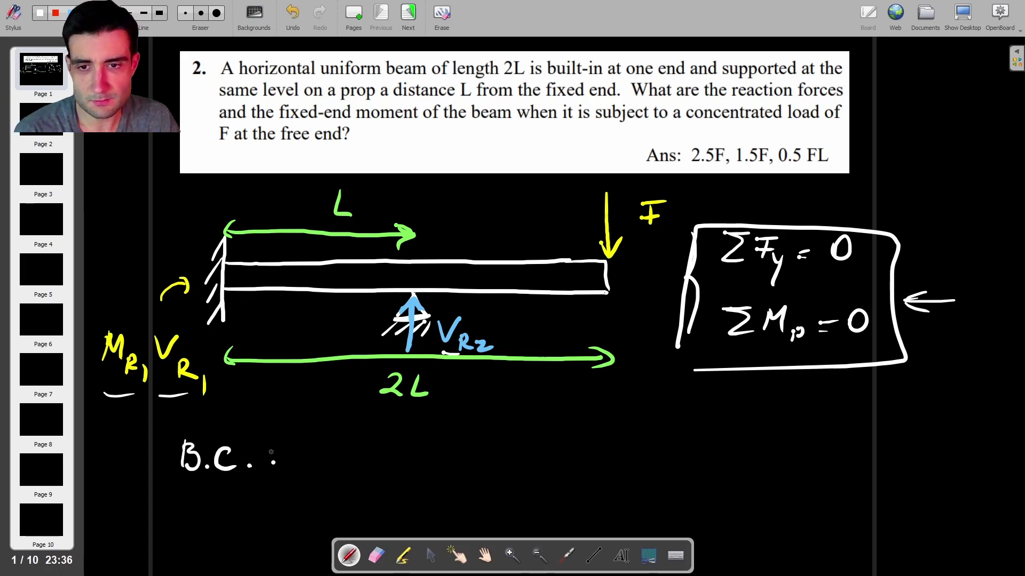
pyautogui.click(271, 451)
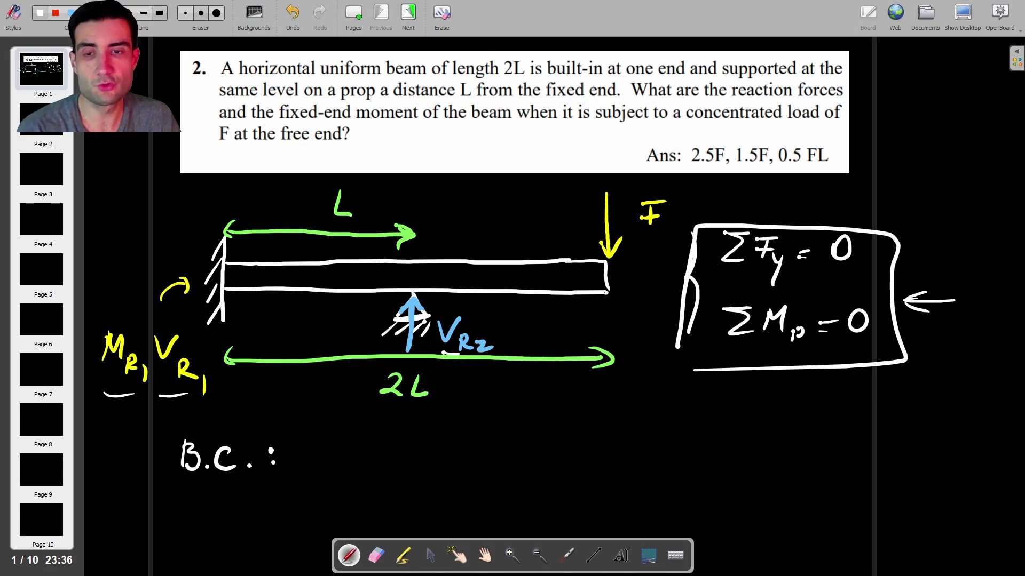
pyautogui.moveTo(187, 504)
pyautogui.mouseDown()
pyautogui.moveTo(202, 529)
pyautogui.moveTo(229, 525)
pyautogui.mouseUp()
pyautogui.moveTo(232, 508)
pyautogui.mouseDown()
pyautogui.moveTo(219, 524)
pyautogui.moveTo(237, 534)
pyautogui.mouseUp()
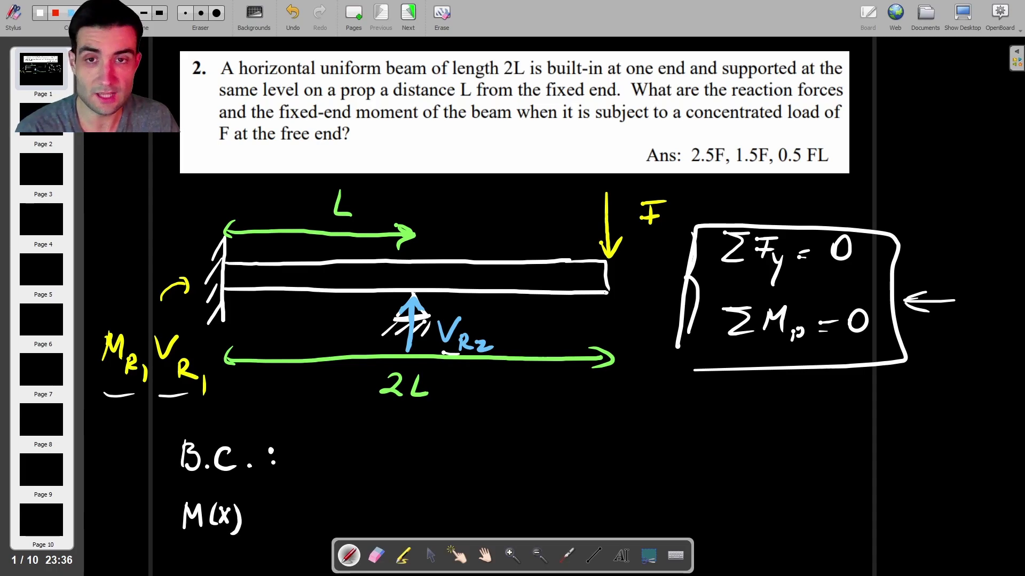
# - Write the conditions v(0) = 0, v(L) = 0; v'(0) = 0 after the label
pyautogui.moveTo(298, 445)
pyautogui.mouseDown()
pyautogui.moveTo(304, 466)
pyautogui.moveTo(324, 445)
pyautogui.moveTo(331, 465)
pyautogui.mouseUp()
pyautogui.moveTo(346, 447)
pyautogui.mouseDown()
pyautogui.moveTo(341, 462)
pyautogui.moveTo(346, 448)
pyautogui.mouseUp()
pyautogui.moveTo(354, 441)
pyautogui.mouseDown()
pyautogui.moveTo(356, 469)
pyautogui.moveTo(423, 444)
pyautogui.moveTo(445, 470)
pyautogui.moveTo(481, 460)
pyautogui.moveTo(492, 442)
pyautogui.moveTo(506, 469)
pyautogui.moveTo(528, 455)
pyautogui.moveTo(531, 469)
pyautogui.moveTo(565, 456)
pyautogui.mouseUp()
pyautogui.moveTo(555, 450); pyautogui.dragTo(598, 441)
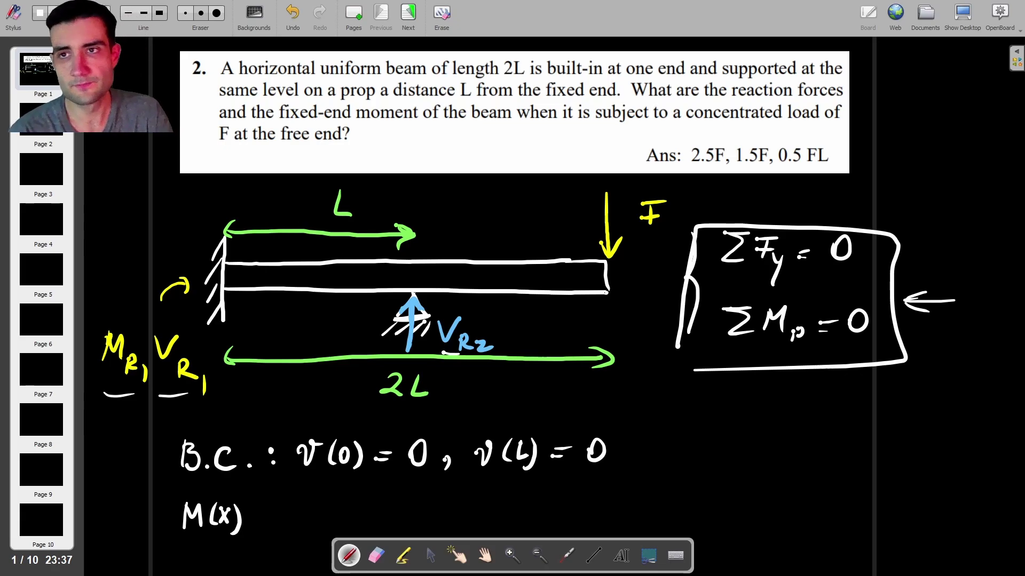
pyautogui.click(645, 440)
pyautogui.moveTo(647, 465); pyautogui.dragTo(641, 479)
pyautogui.moveTo(694, 445)
pyautogui.mouseDown()
pyautogui.moveTo(720, 441)
pyautogui.moveTo(730, 465)
pyautogui.moveTo(742, 447)
pyautogui.mouseUp()
pyautogui.moveTo(751, 443)
pyautogui.mouseDown()
pyautogui.moveTo(752, 469)
pyautogui.moveTo(802, 449)
pyautogui.mouseUp()
pyautogui.moveTo(822, 442); pyautogui.dragTo(820, 444)
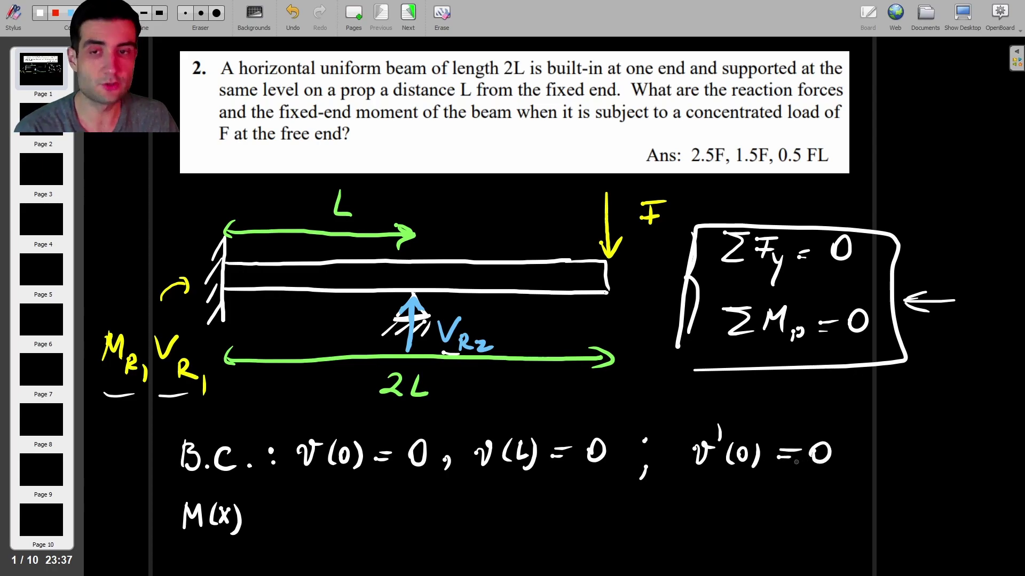
# - Retrace the fixed wall and underline v'(0) = 0
pyautogui.moveTo(227, 240); pyautogui.dragTo(226, 322)
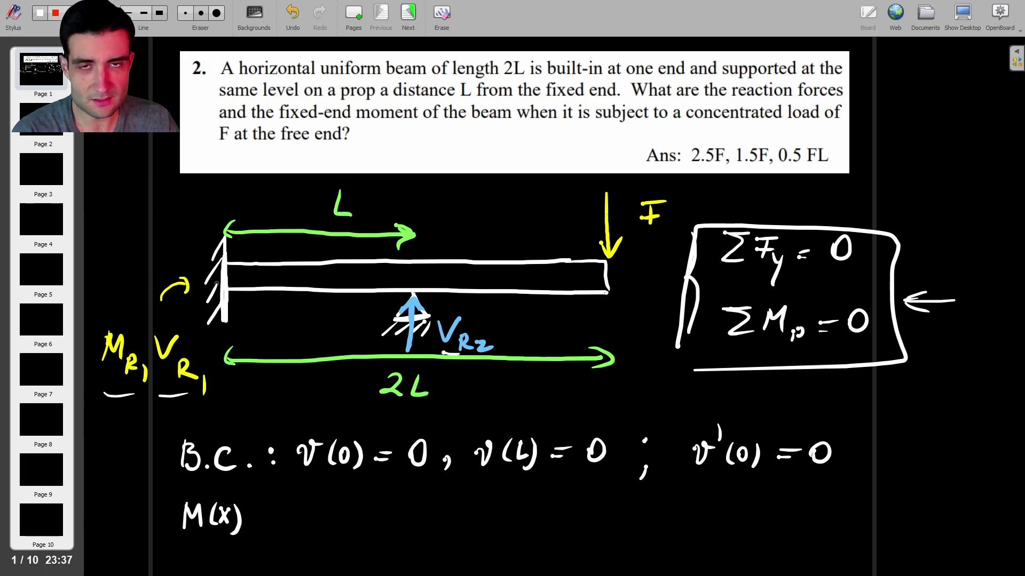
pyautogui.moveTo(225, 238); pyautogui.dragTo(211, 256)
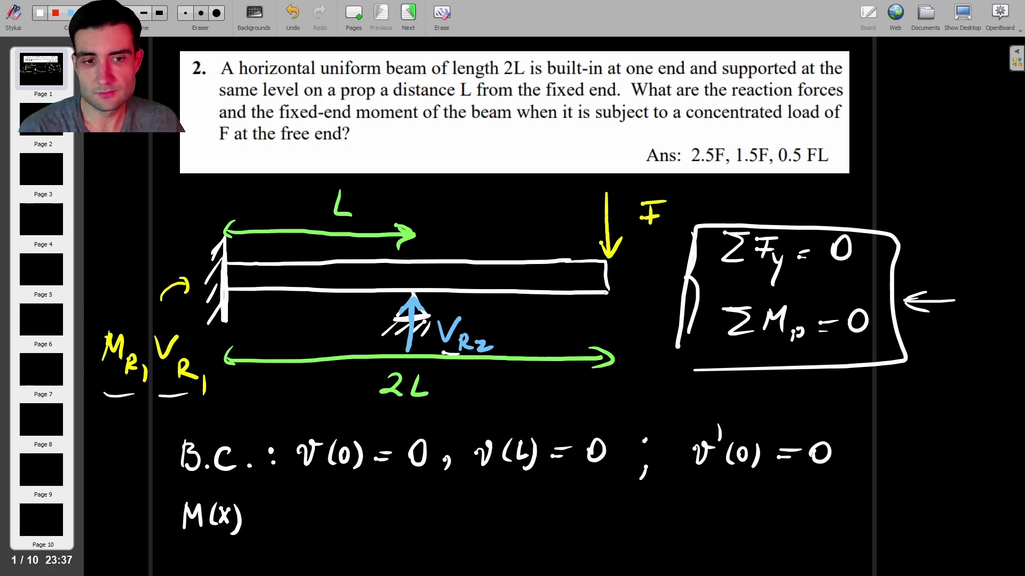
pyautogui.moveTo(700, 483); pyautogui.dragTo(806, 486)
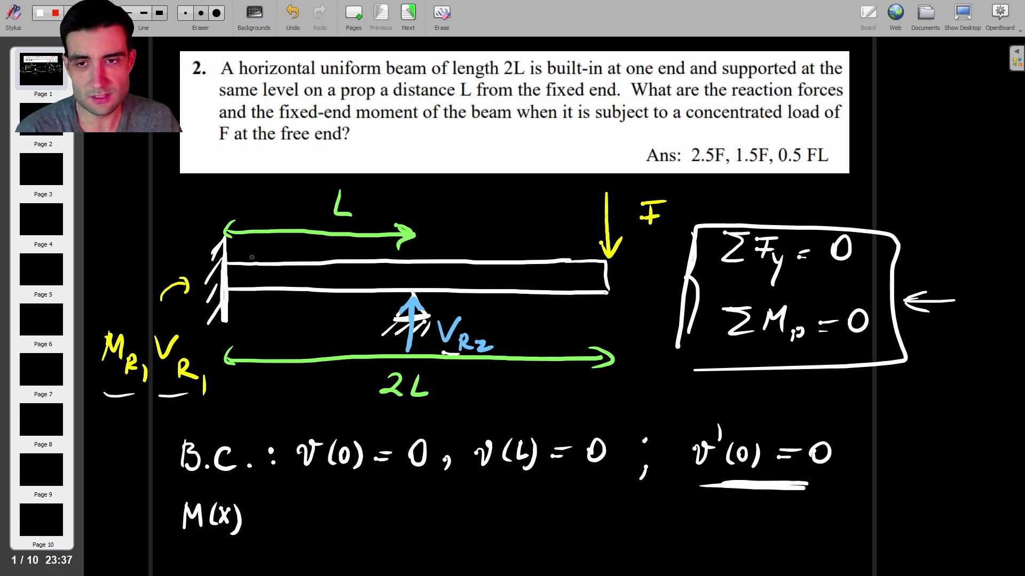
# - Sketch the blue deflection curve with zero slope at the fixed end, then start a line on Page 2
pyautogui.moveTo(236, 276); pyautogui.dragTo(299, 304)
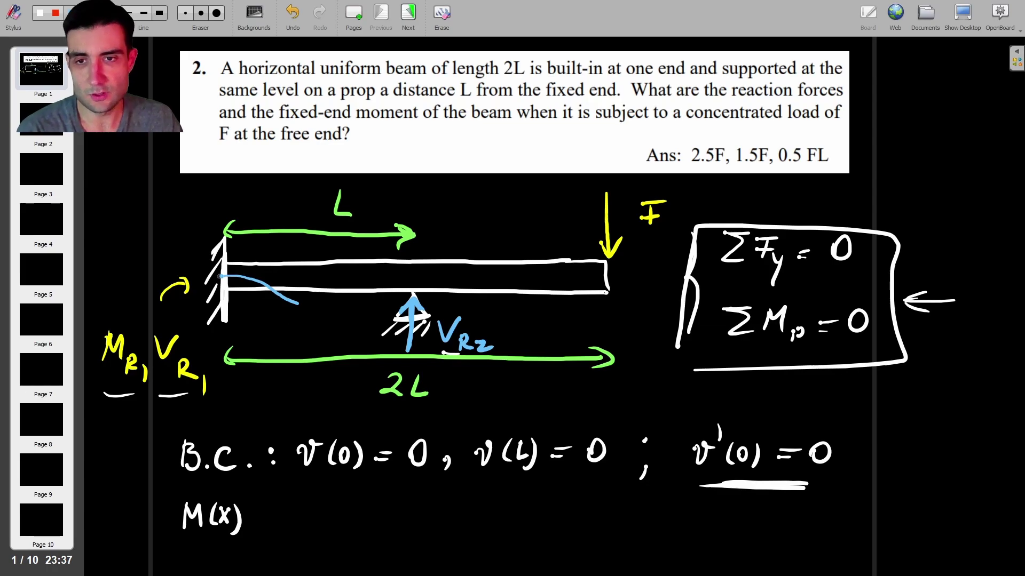
pyautogui.moveTo(235, 275)
pyautogui.mouseDown()
pyautogui.moveTo(208, 276)
pyautogui.moveTo(260, 276)
pyautogui.mouseUp()
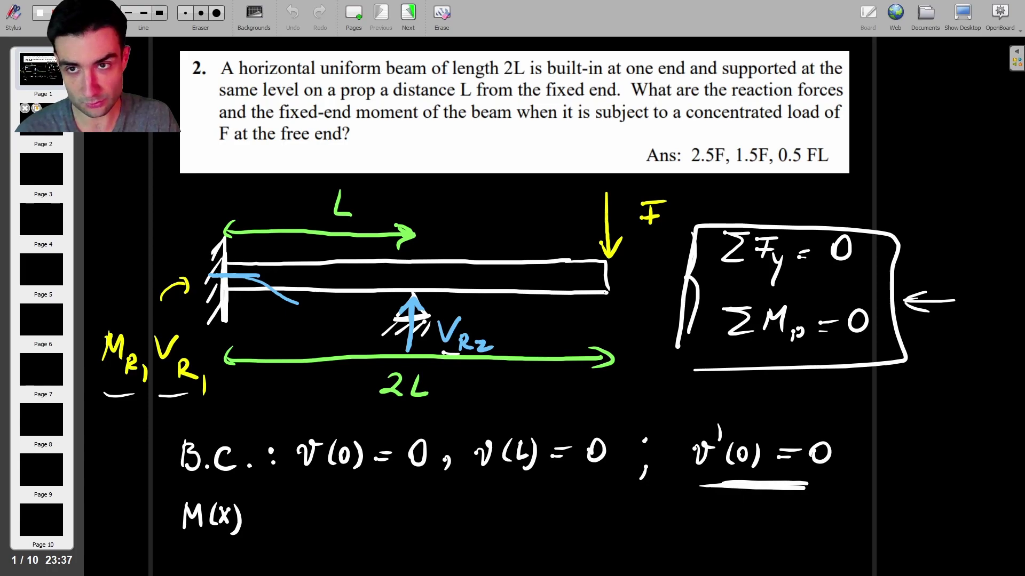
pyautogui.click(53, 134)
pyautogui.moveTo(248, 101); pyautogui.dragTo(665, 101)
# - Redraw the beam rectangle and add a yellow downward load F at its right end
pyautogui.hotkey('ctrl', 'z')
pyautogui.moveTo(265, 107)
pyautogui.mouseDown()
pyautogui.moveTo(268, 134)
pyautogui.moveTo(289, 136)
pyautogui.moveTo(673, 139)
pyautogui.mouseUp()
pyautogui.moveTo(665, 101); pyautogui.dragTo(677, 140)
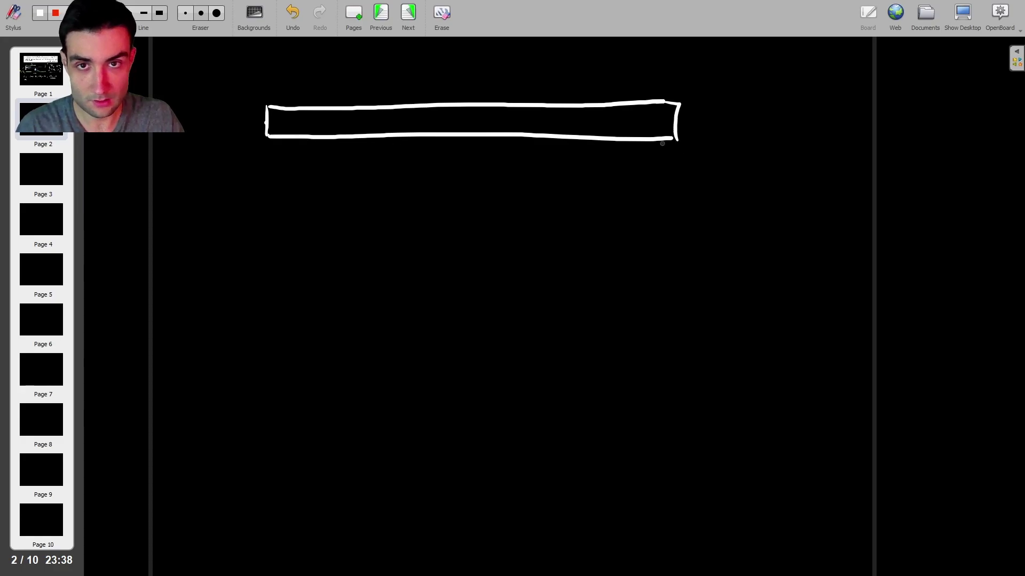
pyautogui.click(102, 13)
pyautogui.moveTo(680, 40)
pyautogui.mouseDown()
pyautogui.moveTo(681, 100)
pyautogui.moveTo(697, 87)
pyautogui.mouseUp()
pyautogui.moveTo(723, 56); pyautogui.dragTo(724, 78)
pyautogui.moveTo(717, 52); pyautogui.dragTo(739, 54)
pyautogui.moveTo(705, 68); pyautogui.dragTo(736, 66)
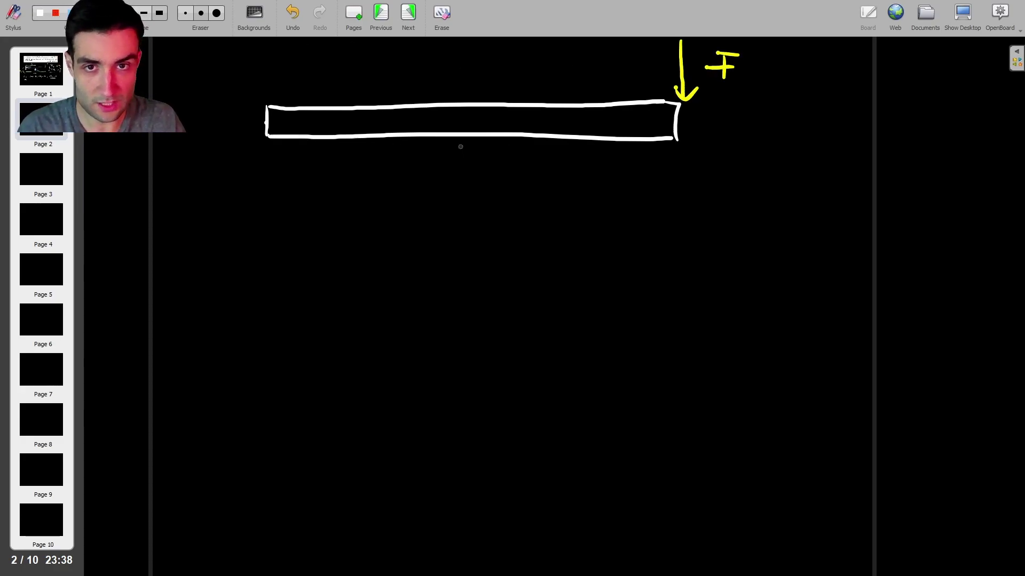
# - Draw the upward support reaction R2 under the beam's middle
pyautogui.moveTo(465, 138)
pyautogui.mouseDown()
pyautogui.moveTo(465, 203)
pyautogui.moveTo(477, 154)
pyautogui.mouseUp()
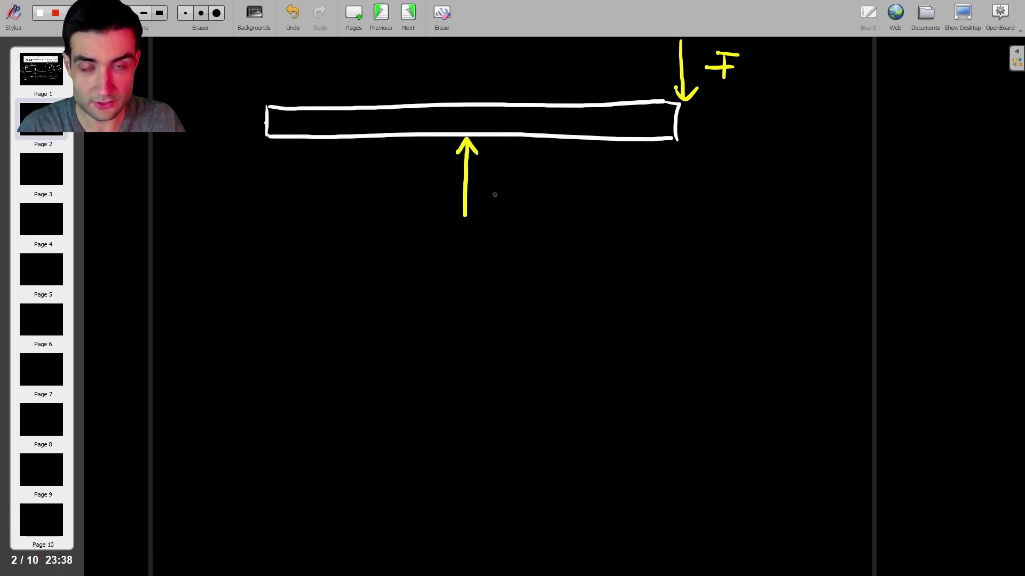
pyautogui.moveTo(490, 196); pyautogui.dragTo(491, 216)
pyautogui.moveTo(490, 197); pyautogui.dragTo(532, 230)
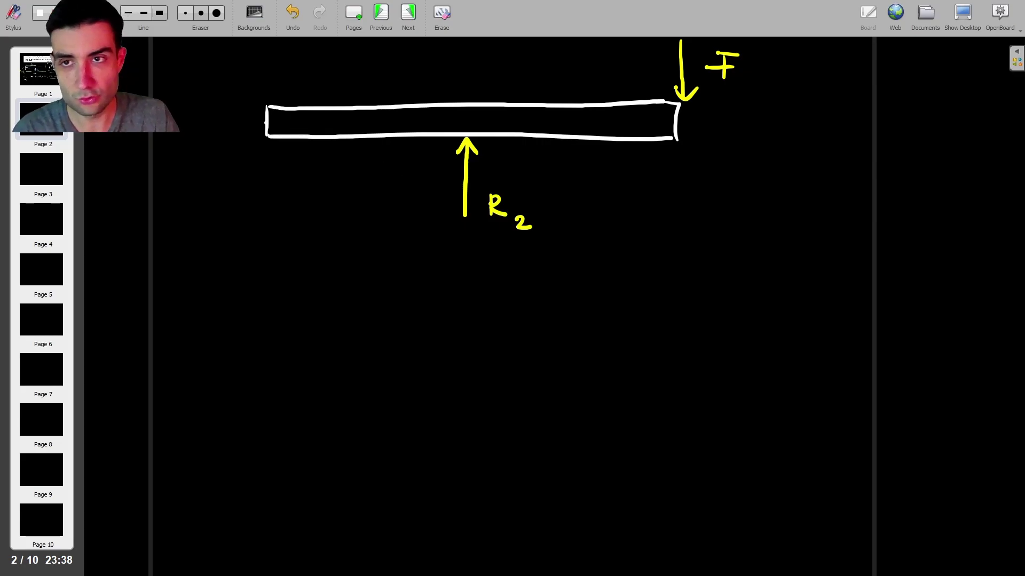
pyautogui.click(22, 59)
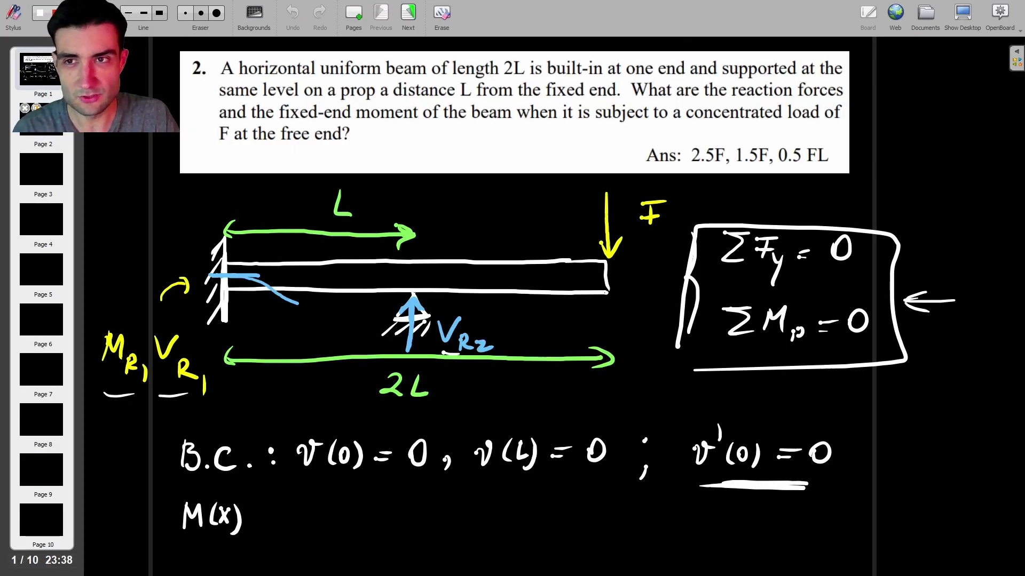
pyautogui.press('pagedown')
pyautogui.click(56, 85)
pyautogui.click(43, 118)
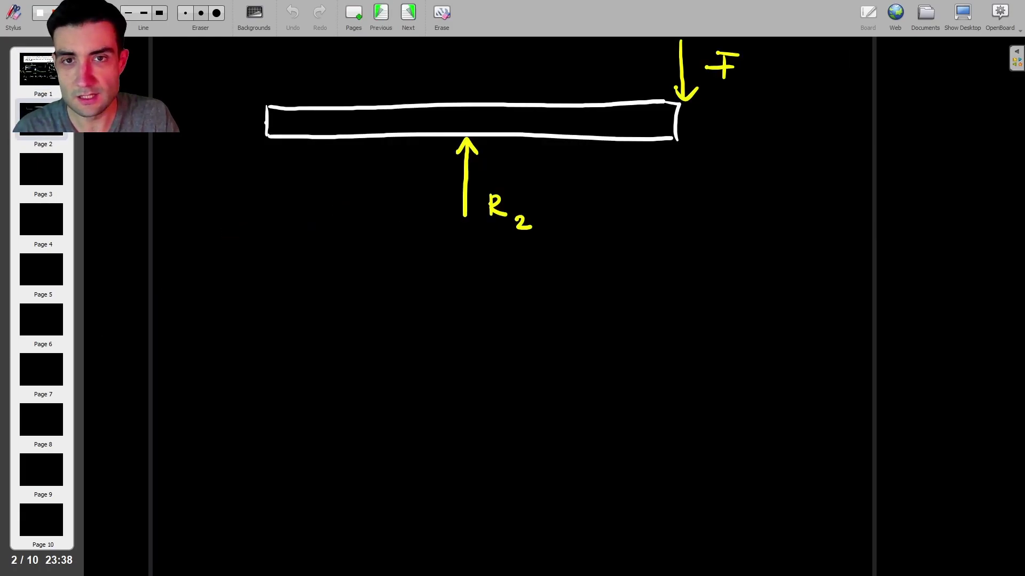
# - Add the R1 reaction arrow and the MR moment at the beam's left end
pyautogui.moveTo(258, 88); pyautogui.dragTo(262, 154)
pyautogui.moveTo(253, 99); pyautogui.dragTo(267, 97)
pyautogui.moveTo(284, 80)
pyautogui.mouseDown()
pyautogui.moveTo(285, 68)
pyautogui.moveTo(297, 80)
pyautogui.mouseUp()
pyautogui.moveTo(302, 75); pyautogui.dragTo(303, 92)
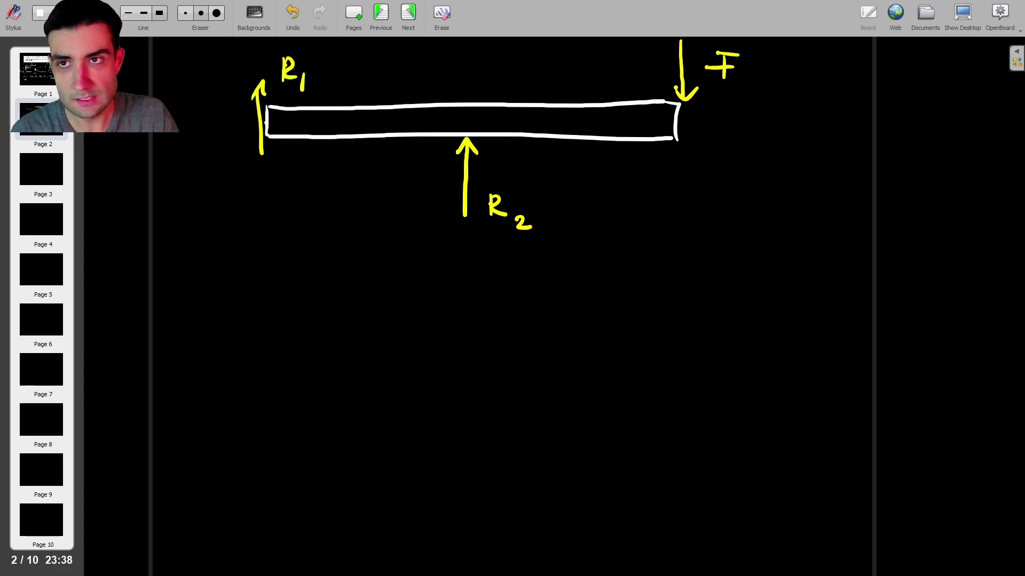
pyautogui.moveTo(222, 85)
pyautogui.mouseDown()
pyautogui.moveTo(196, 143)
pyautogui.moveTo(227, 143)
pyautogui.moveTo(227, 98)
pyautogui.mouseUp()
pyautogui.moveTo(168, 67)
pyautogui.mouseDown()
pyautogui.moveTo(187, 53)
pyautogui.moveTo(208, 72)
pyautogui.mouseUp()
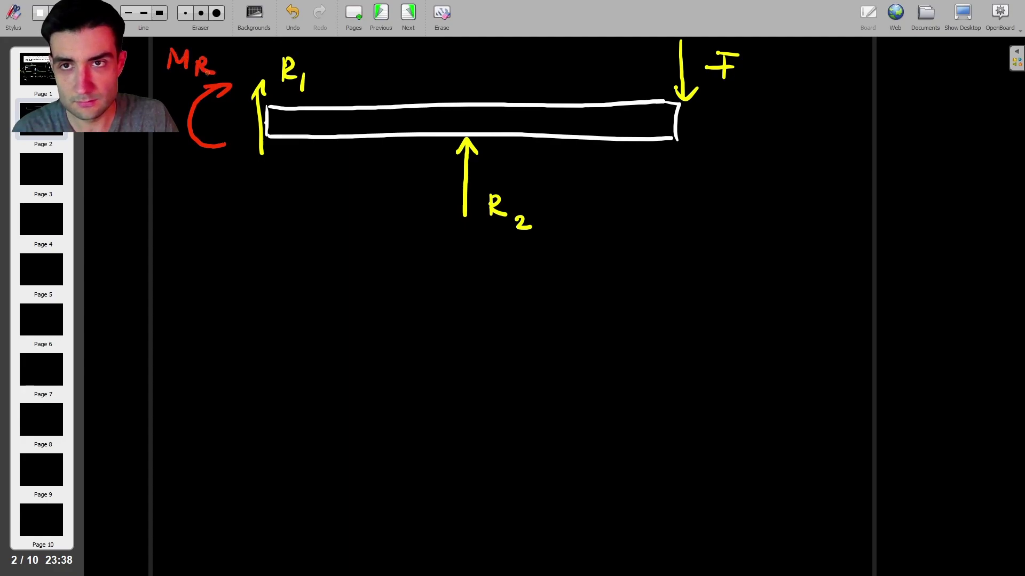
# - Dimension the two spans, each labeled L
pyautogui.moveTo(275, 186)
pyautogui.mouseDown()
pyautogui.moveTo(312, 198)
pyautogui.moveTo(462, 198)
pyautogui.mouseUp()
pyautogui.moveTo(448, 190); pyautogui.dragTo(447, 204)
pyautogui.moveTo(372, 211); pyautogui.dragTo(383, 232)
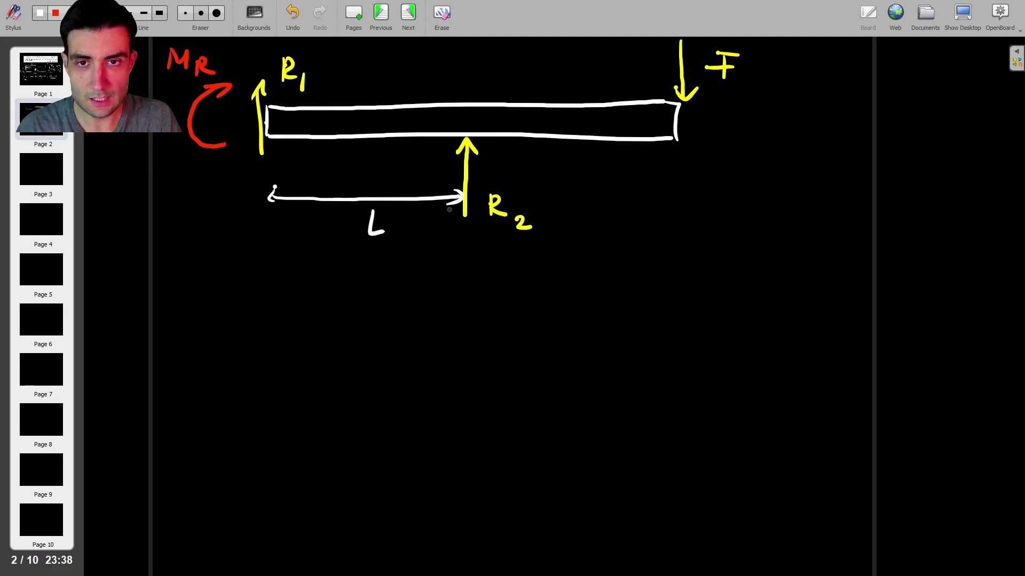
pyautogui.moveTo(484, 168); pyautogui.dragTo(674, 172)
pyautogui.moveTo(658, 166); pyautogui.dragTo(662, 179)
pyautogui.moveTo(595, 184); pyautogui.dragTo(610, 201)
# - Write the force balance R1 + R2 − F = 0 below the beam
pyautogui.moveTo(202, 281)
pyautogui.mouseDown()
pyautogui.moveTo(200, 303)
pyautogui.moveTo(222, 316)
pyautogui.mouseUp()
pyautogui.moveTo(238, 297)
pyautogui.mouseDown()
pyautogui.moveTo(248, 296)
pyautogui.moveTo(246, 307)
pyautogui.moveTo(279, 305)
pyautogui.mouseUp()
pyautogui.moveTo(279, 282)
pyautogui.mouseDown()
pyautogui.moveTo(295, 304)
pyautogui.moveTo(318, 308)
pyautogui.moveTo(348, 293)
pyautogui.moveTo(387, 299)
pyautogui.mouseUp()
pyautogui.moveTo(377, 277); pyautogui.dragTo(399, 275)
pyautogui.moveTo(373, 290); pyautogui.dragTo(398, 289)
pyautogui.moveTo(416, 295); pyautogui.dragTo(437, 286)
pyautogui.moveTo(463, 279)
pyautogui.mouseDown()
pyautogui.moveTo(474, 286)
pyautogui.moveTo(460, 278)
pyautogui.mouseUp()
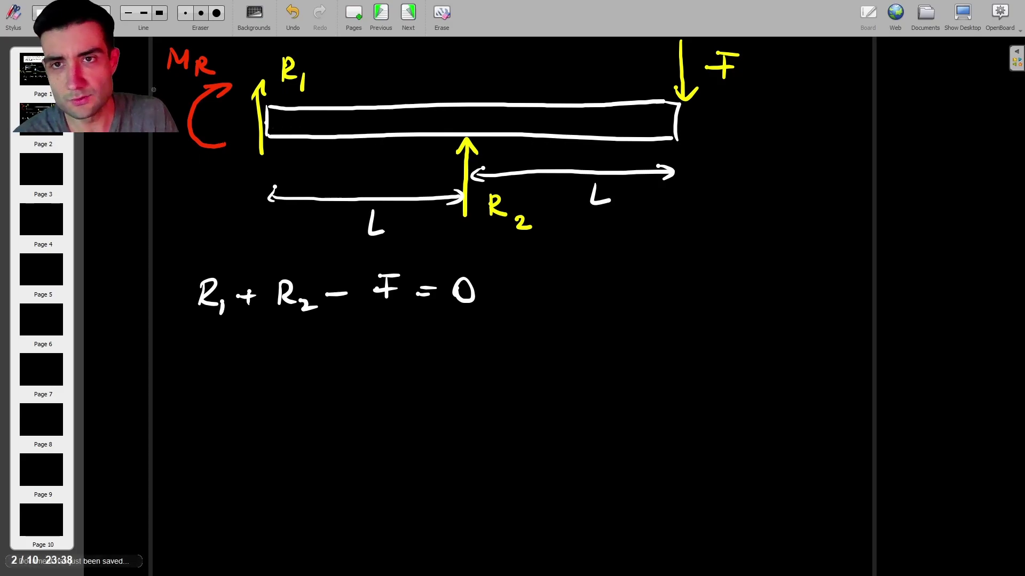
pyautogui.click(24, 60)
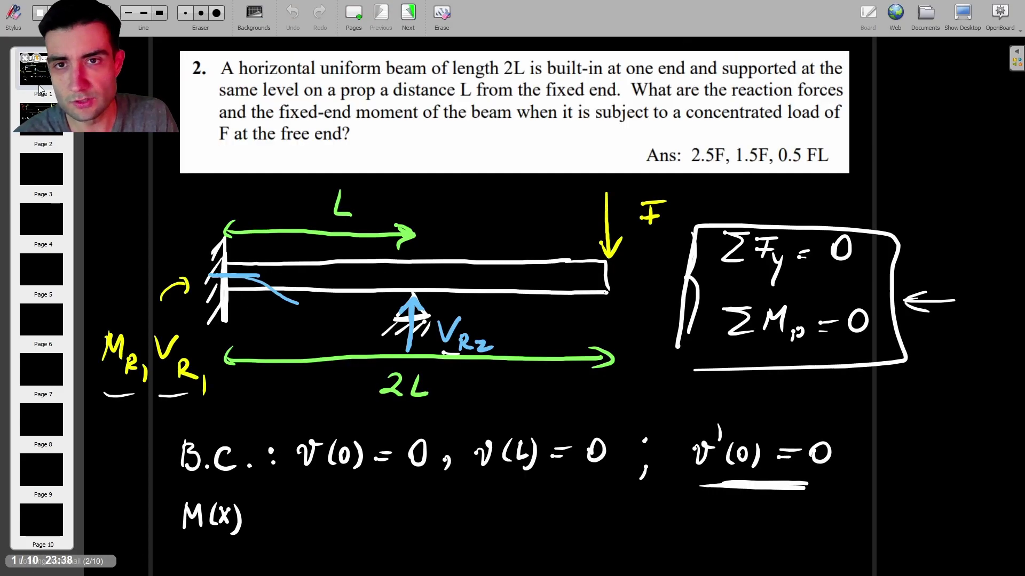
# - Mark point P at the left end and write ΣMp = 0 with counterclockwise positive
pyautogui.click(59, 143)
pyautogui.moveTo(291, 114); pyautogui.dragTo(292, 124)
pyautogui.moveTo(585, 273)
pyautogui.mouseDown()
pyautogui.moveTo(555, 274)
pyautogui.moveTo(582, 302)
pyautogui.moveTo(614, 277)
pyautogui.moveTo(620, 301)
pyautogui.mouseUp()
pyautogui.moveTo(617, 296)
pyautogui.mouseDown()
pyautogui.moveTo(618, 312)
pyautogui.moveTo(619, 303)
pyautogui.mouseUp()
pyautogui.moveTo(638, 289); pyautogui.dragTo(647, 295)
pyautogui.moveTo(667, 276); pyautogui.dragTo(666, 278)
pyautogui.moveTo(525, 275)
pyautogui.mouseDown()
pyautogui.moveTo(536, 274)
pyautogui.moveTo(537, 305)
pyautogui.mouseUp()
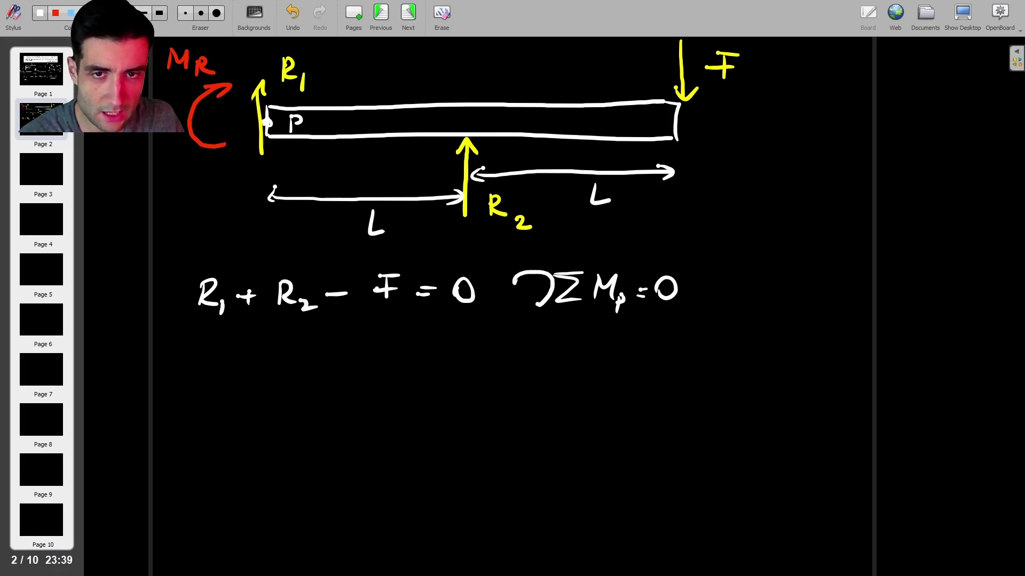
pyautogui.moveTo(516, 264); pyautogui.dragTo(544, 290)
pyautogui.moveTo(535, 284); pyautogui.dragTo(536, 297)
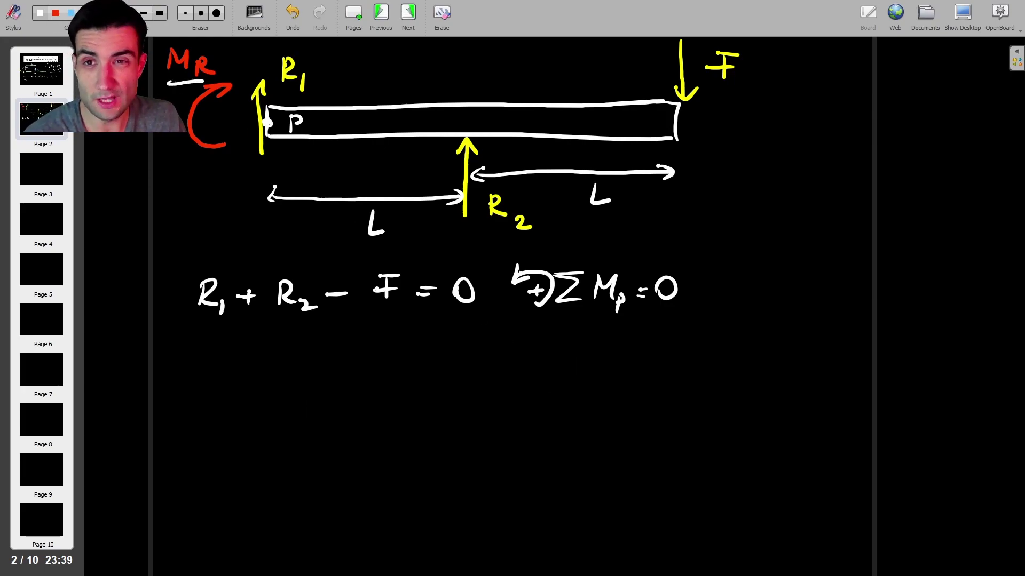
# - Write −MR + R2L − F(2L) = 0 and brace it with the force equation
pyautogui.moveTo(178, 366)
pyautogui.mouseDown()
pyautogui.moveTo(230, 366)
pyautogui.moveTo(238, 377)
pyautogui.mouseUp()
pyautogui.moveTo(245, 373)
pyautogui.mouseDown()
pyautogui.moveTo(246, 388)
pyautogui.moveTo(266, 387)
pyautogui.mouseUp()
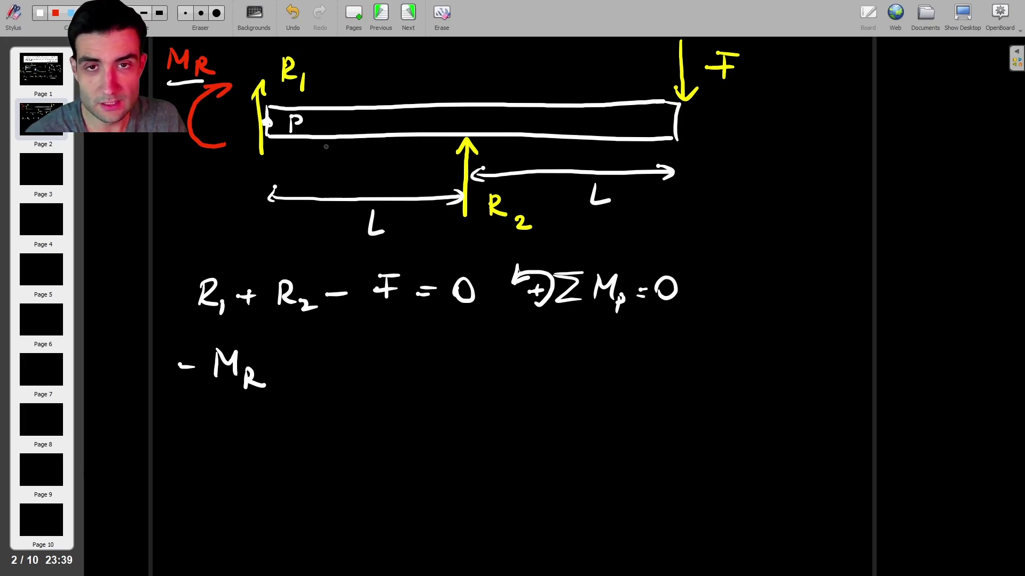
pyautogui.moveTo(313, 356); pyautogui.dragTo(314, 380)
pyautogui.moveTo(314, 357); pyautogui.dragTo(327, 380)
pyautogui.moveTo(331, 376)
pyautogui.mouseDown()
pyautogui.moveTo(343, 388)
pyautogui.moveTo(380, 382)
pyautogui.mouseUp()
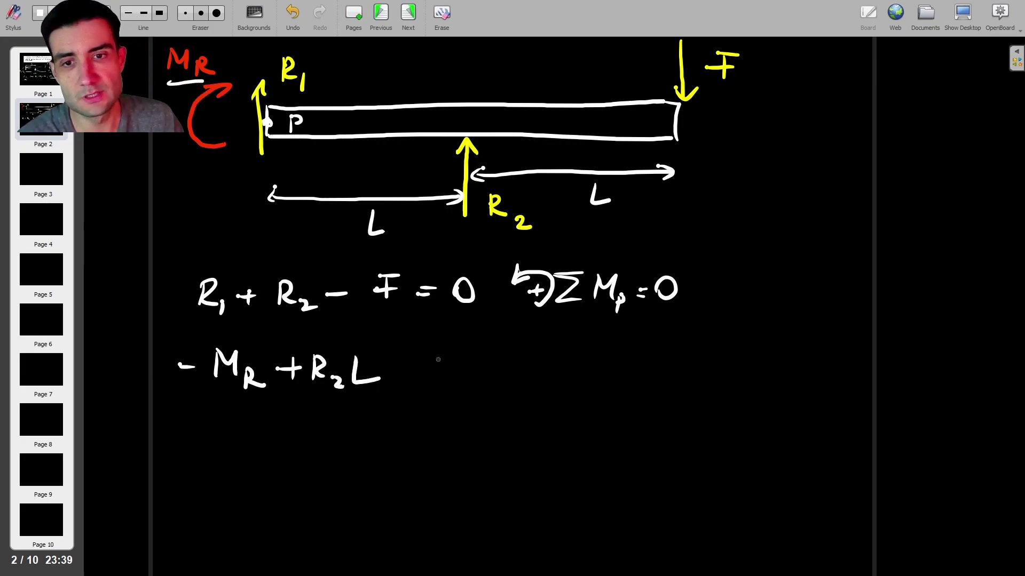
pyautogui.moveTo(400, 366)
pyautogui.mouseDown()
pyautogui.moveTo(458, 375)
pyautogui.moveTo(470, 351)
pyautogui.mouseUp()
pyautogui.moveTo(451, 367); pyautogui.dragTo(521, 376)
pyautogui.moveTo(530, 356)
pyautogui.mouseDown()
pyautogui.moveTo(547, 384)
pyautogui.moveTo(597, 371)
pyautogui.mouseUp()
pyautogui.moveTo(580, 363); pyautogui.dragTo(630, 352)
pyautogui.moveTo(154, 280)
pyautogui.mouseDown()
pyautogui.moveTo(140, 337)
pyautogui.moveTo(153, 401)
pyautogui.mouseUp()
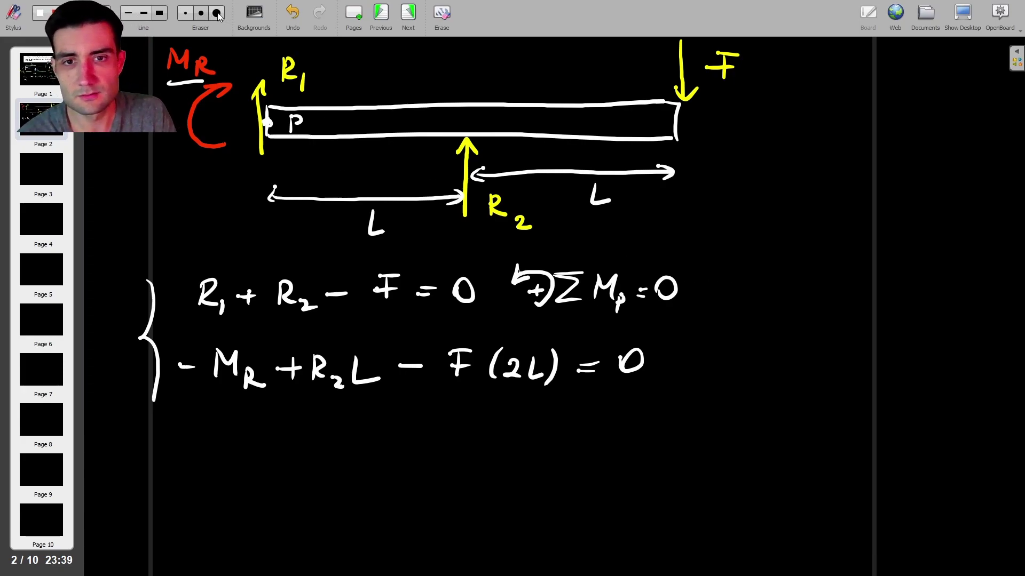
# - In yellow, underline the force equation and rewrite it as R1 + R2 = F
pyautogui.click(189, 16)
pyautogui.moveTo(201, 324); pyautogui.dragTo(439, 316)
pyautogui.moveTo(764, 272)
pyautogui.mouseDown()
pyautogui.moveTo(764, 301)
pyautogui.moveTo(788, 310)
pyautogui.moveTo(822, 288)
pyautogui.mouseUp()
pyautogui.moveTo(811, 282)
pyautogui.mouseDown()
pyautogui.moveTo(811, 296)
pyautogui.moveTo(876, 306)
pyautogui.mouseUp()
pyautogui.moveTo(886, 293); pyautogui.dragTo(906, 281)
pyautogui.moveTo(941, 274); pyautogui.dragTo(938, 297)
pyautogui.moveTo(932, 275); pyautogui.dragTo(955, 272)
pyautogui.moveTo(923, 289); pyautogui.dragTo(940, 287)
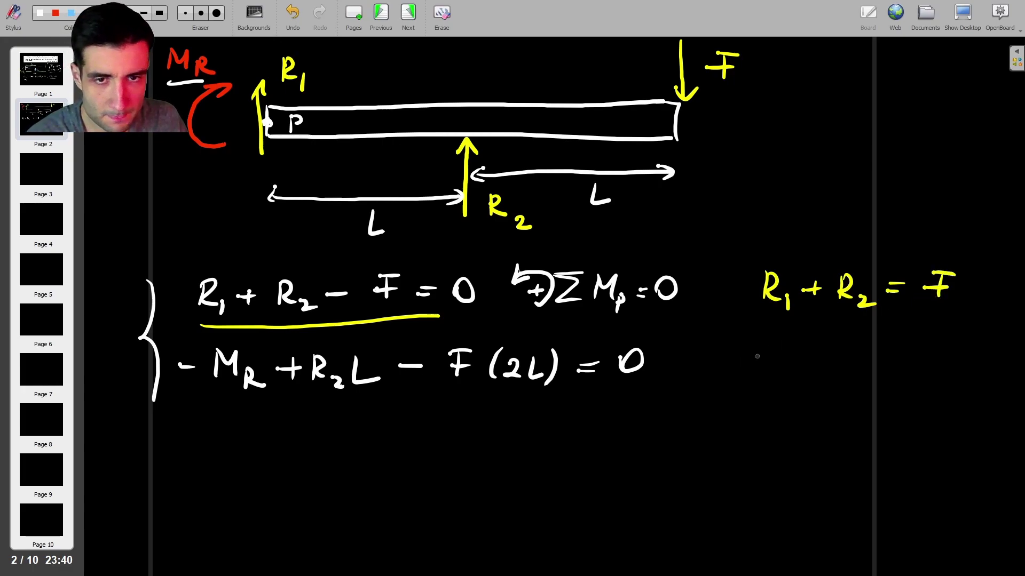
# - Rewrite the moment equation as R2L − MR = 2FL and brace both yellow equations
pyautogui.moveTo(749, 346)
pyautogui.mouseDown()
pyautogui.moveTo(749, 372)
pyautogui.moveTo(763, 358)
pyautogui.moveTo(776, 373)
pyautogui.moveTo(867, 356)
pyautogui.moveTo(884, 377)
pyautogui.mouseUp()
pyautogui.moveTo(881, 369)
pyautogui.mouseDown()
pyautogui.moveTo(881, 383)
pyautogui.moveTo(899, 381)
pyautogui.moveTo(919, 356)
pyautogui.mouseUp()
pyautogui.moveTo(904, 370); pyautogui.dragTo(919, 368)
pyautogui.moveTo(939, 354)
pyautogui.mouseDown()
pyautogui.moveTo(968, 372)
pyautogui.moveTo(983, 346)
pyautogui.mouseUp()
pyautogui.moveTo(969, 359); pyautogui.dragTo(1016, 368)
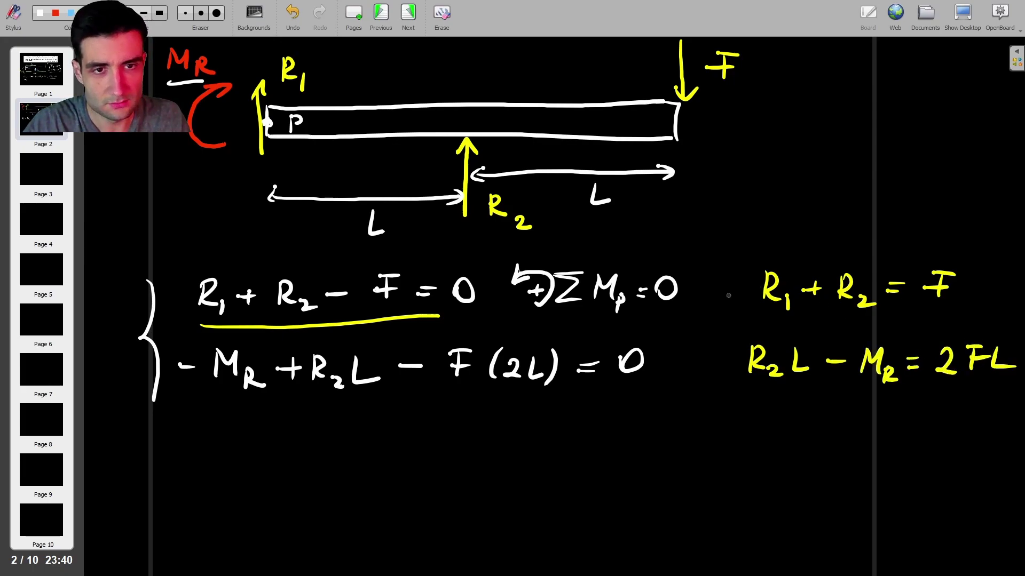
pyautogui.moveTo(731, 275); pyautogui.dragTo(730, 390)
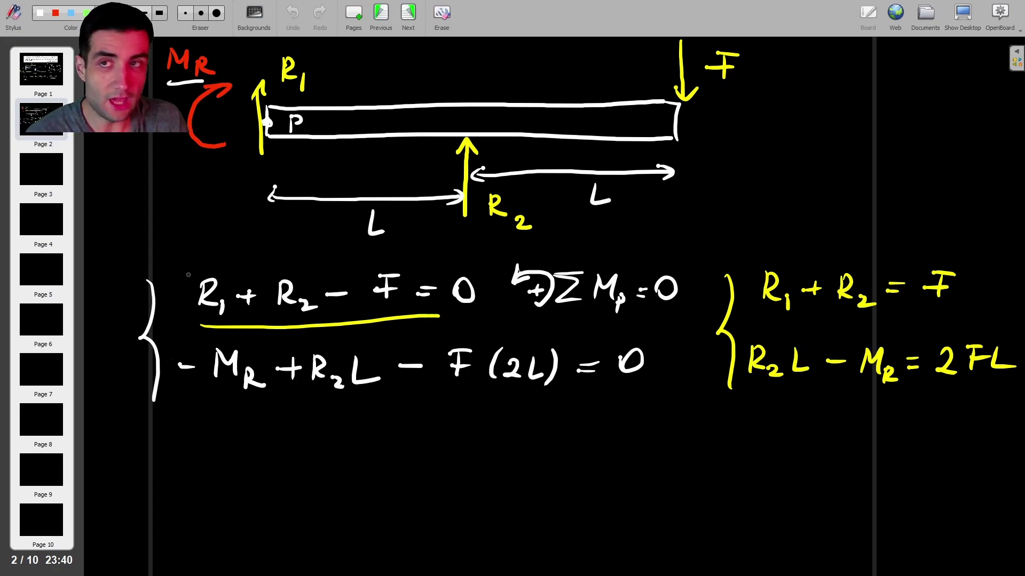
# - Write M(x) = ? and draw a section cut across the beam's overhang
pyautogui.moveTo(805, 168); pyautogui.dragTo(929, 162)
pyautogui.moveTo(961, 145); pyautogui.dragTo(967, 166)
pyautogui.click(962, 184)
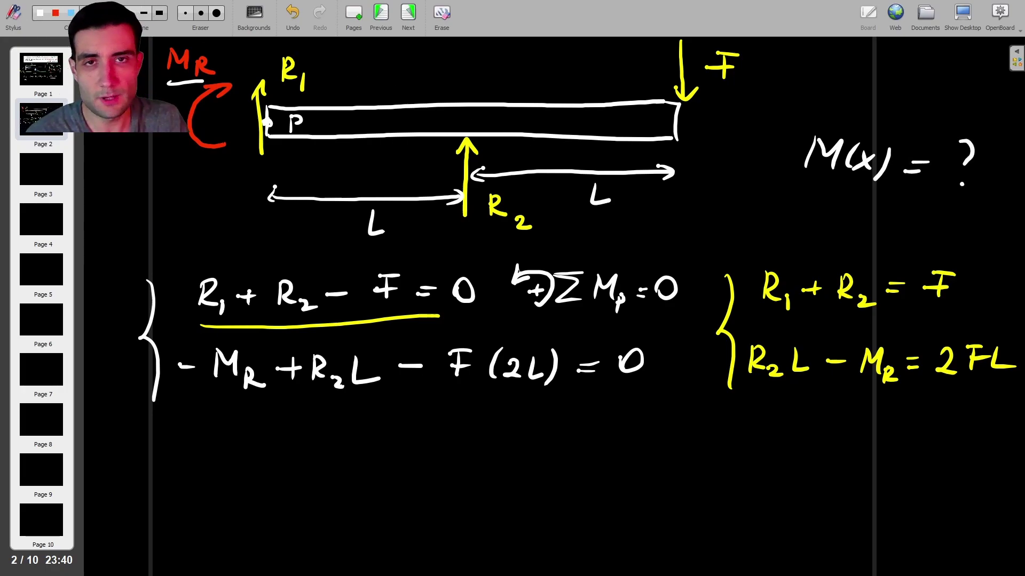
pyautogui.moveTo(605, 84); pyautogui.dragTo(607, 162)
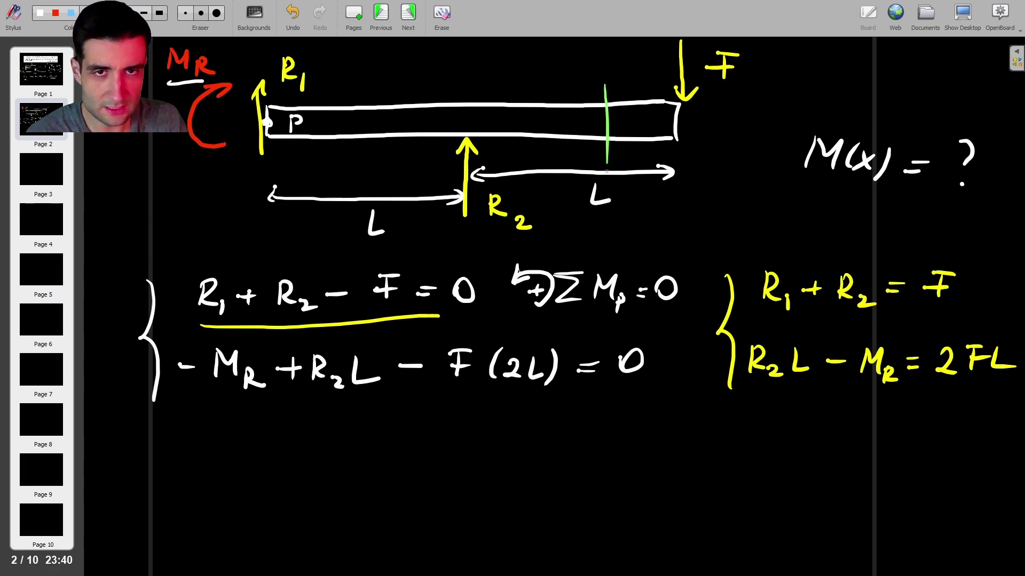